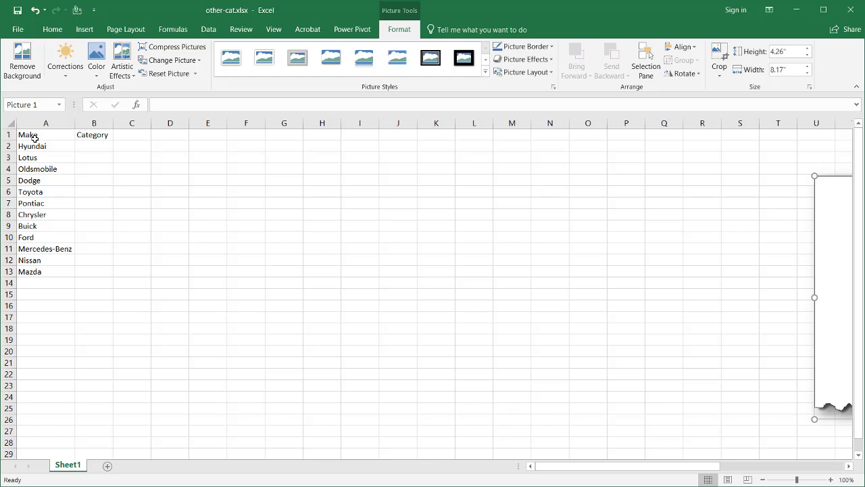
# - Move the SWITCH function picture into view beside the car make data, with its upper-left corner around column I
pyautogui.press('Escape')
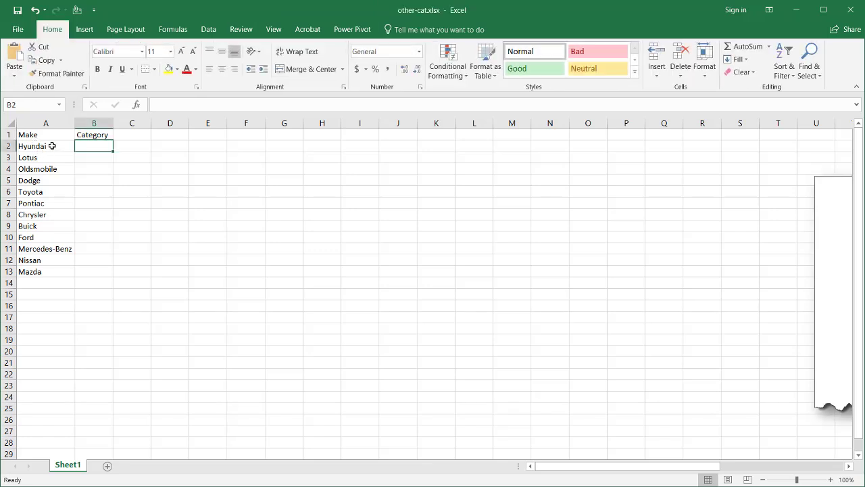
pyautogui.click(53, 147)
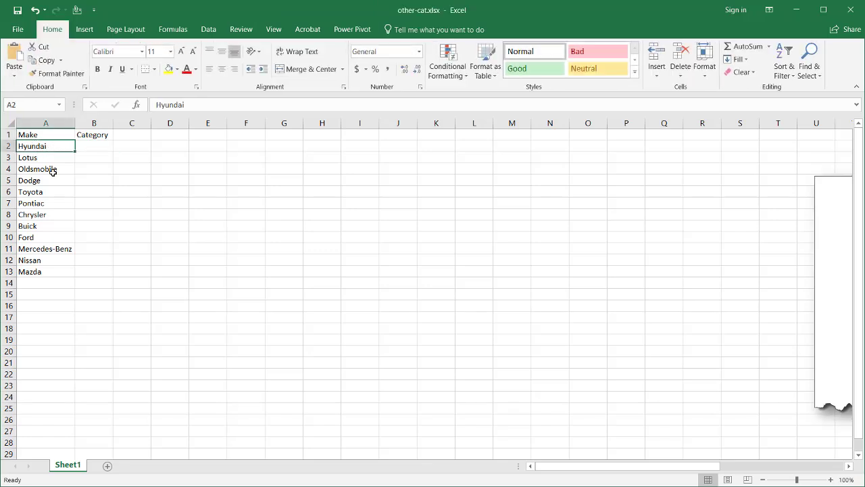
pyautogui.click(54, 249)
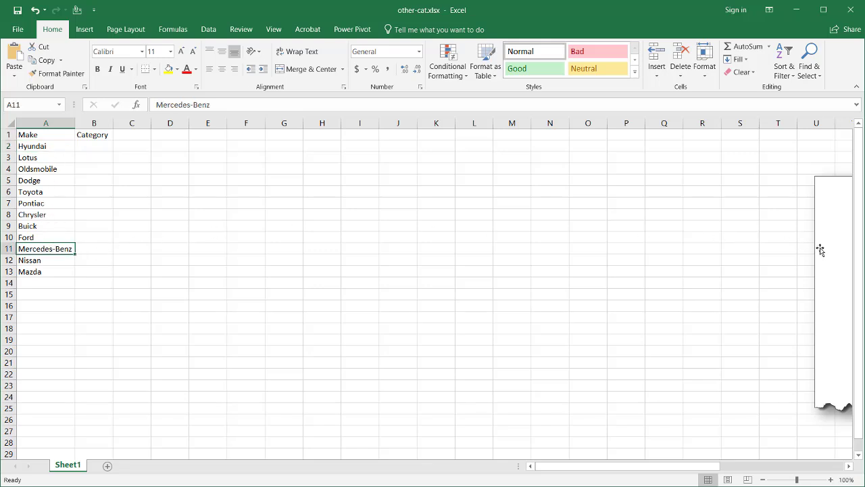
pyautogui.moveTo(817, 250); pyautogui.dragTo(373, 225)
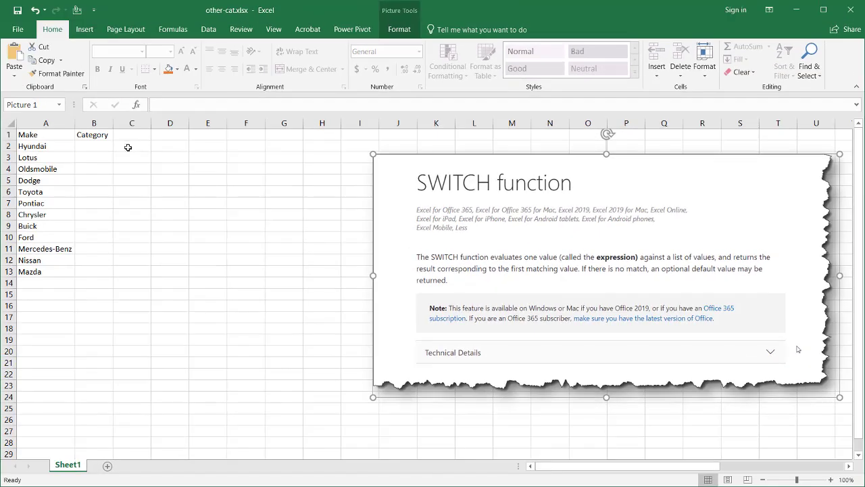
# - Start a SWITCH formula in cell B2 with A2 as the expression to evaluate
pyautogui.click(95, 147)
pyautogui.write('=')
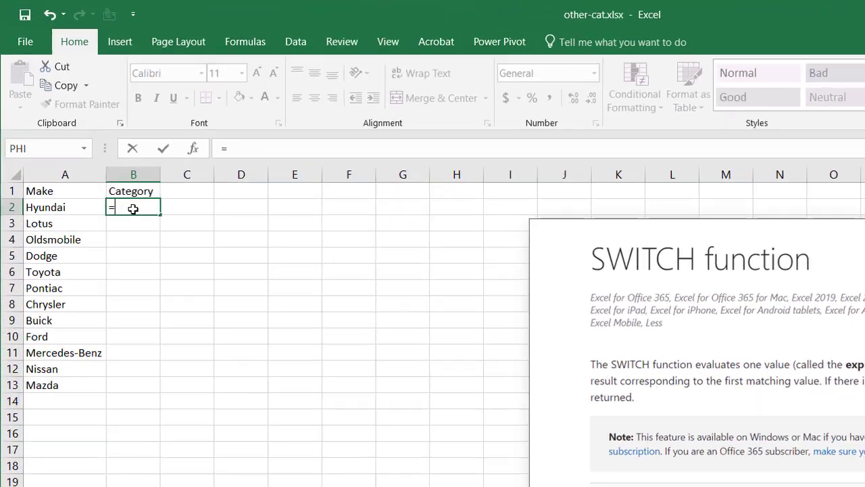
pyautogui.write('swith')
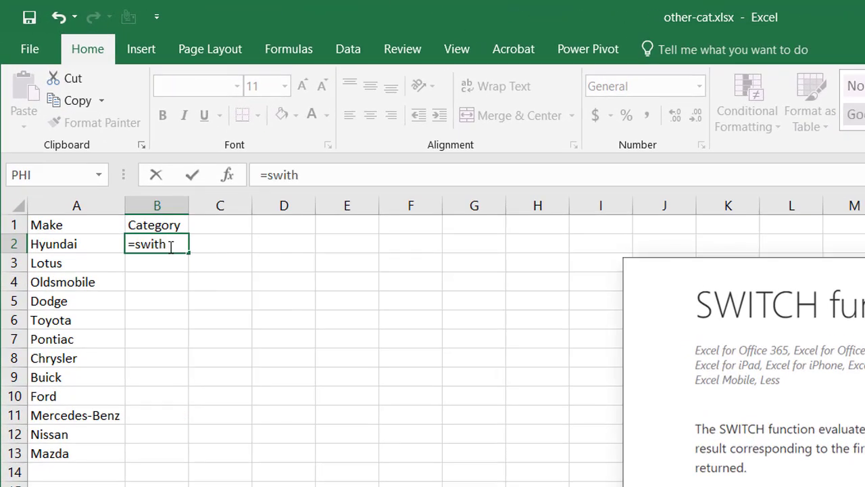
pyautogui.press('BackSpace')
pyautogui.write('ch')
pyautogui.press('Tab')
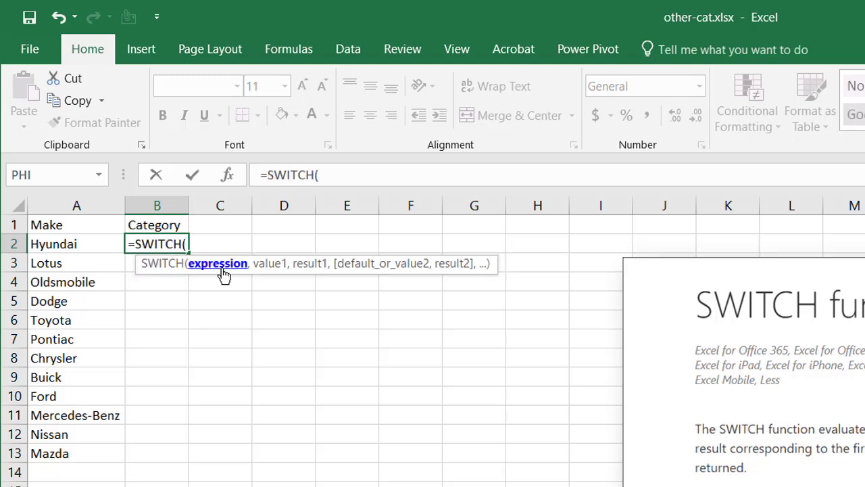
pyautogui.click(74, 245)
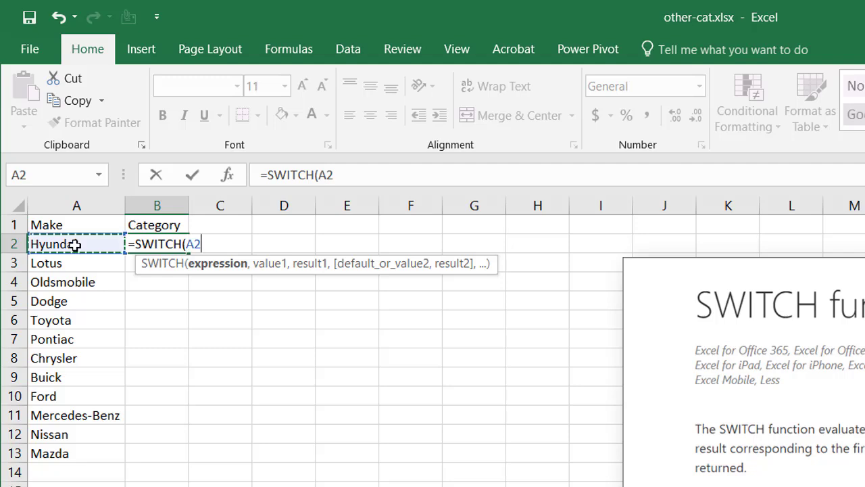
pyautogui.write(',')
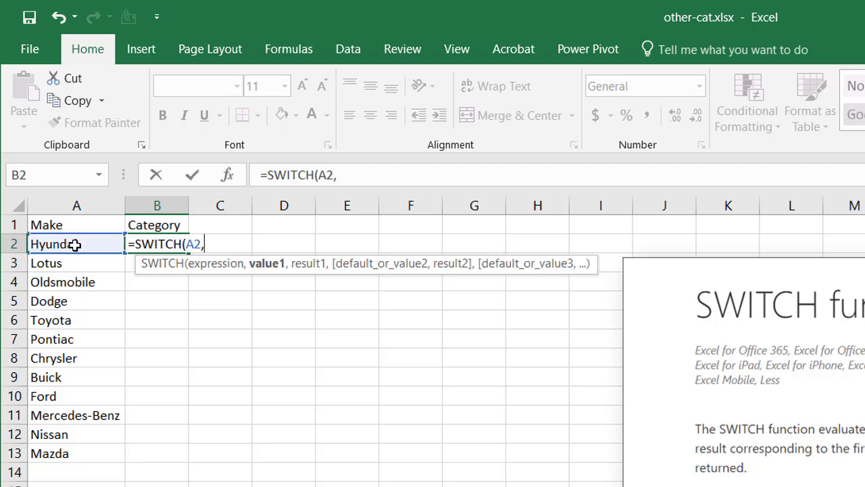
# - Add "Hyundai" as the first value and "Korean" as its result in the B2 SWITCH formula
pyautogui.write('"Hyunda')
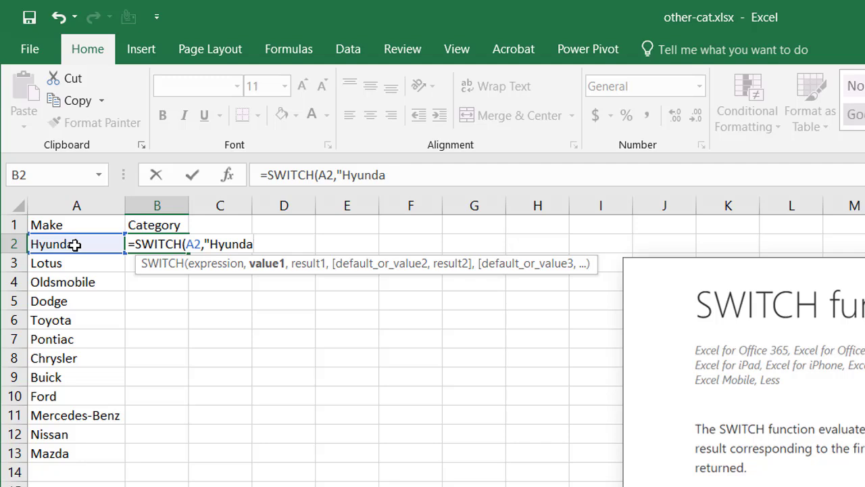
pyautogui.write('i",')
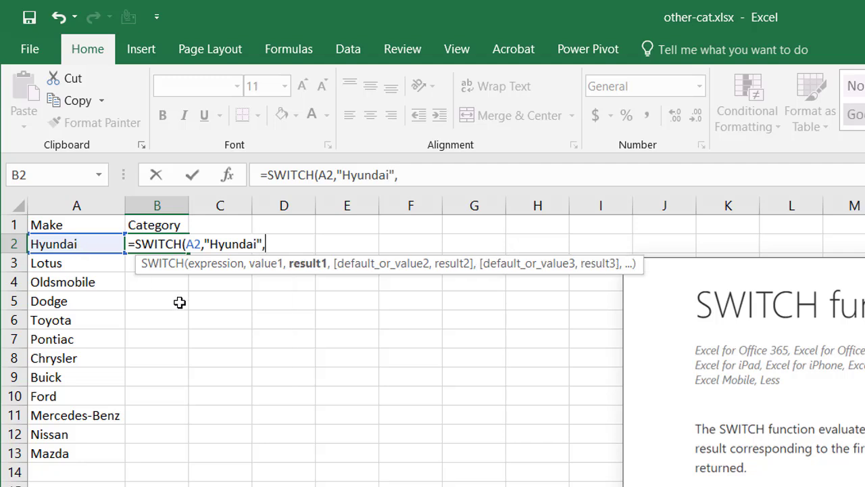
pyautogui.write('"Korean"')
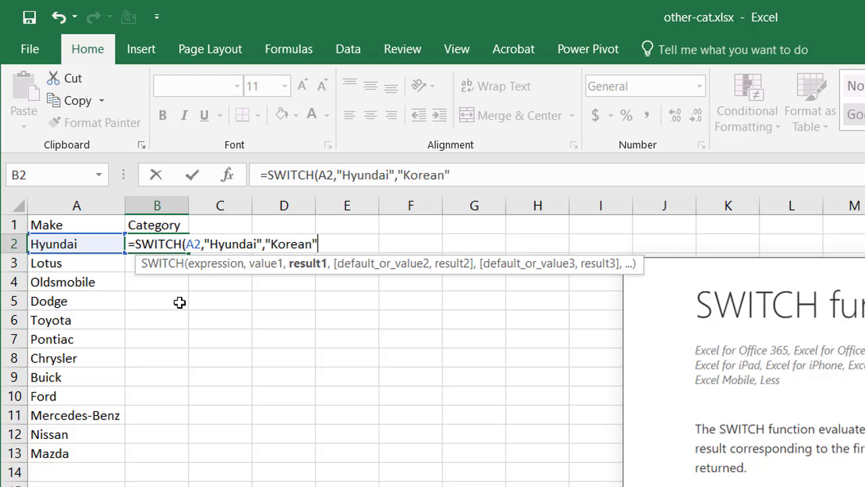
pyautogui.write(',')
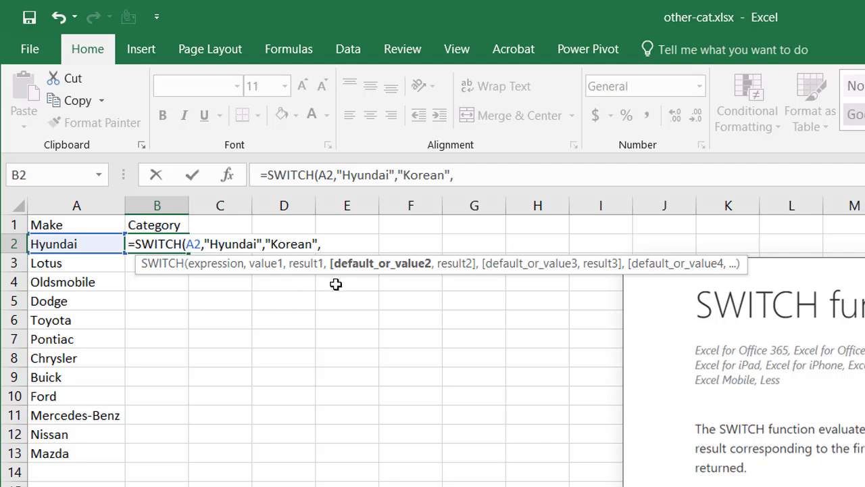
# - Set "Other" as the SWITCH formula's default result and enter the completed formula in B2
pyautogui.write('"other')
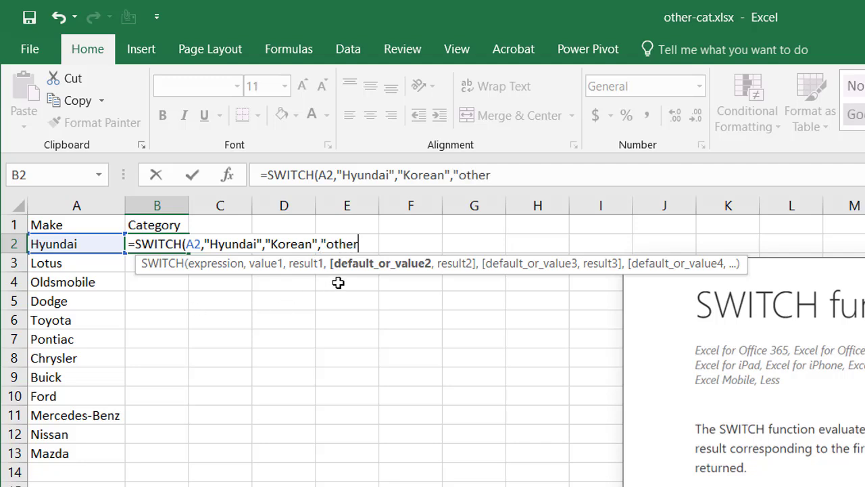
pyautogui.press('BackSpace')
pyautogui.press('BackSpace')
pyautogui.press('BackSpace')
pyautogui.press('BackSpace')
pyautogui.press('BackSpace')
pyautogui.write('Other')
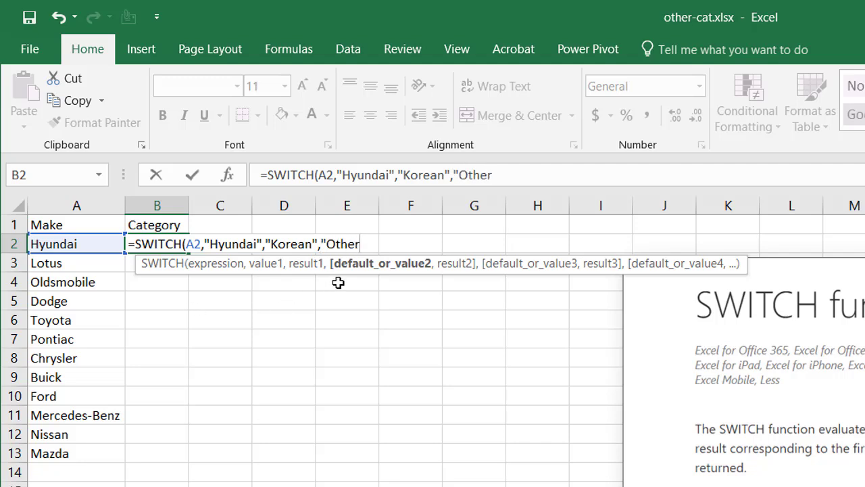
pyautogui.write('")')
pyautogui.press('Return')
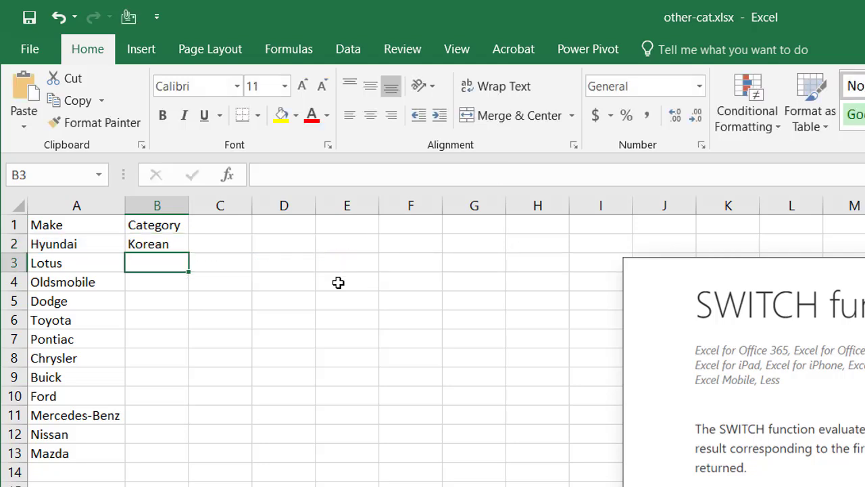
# - Fill the SWITCH formula from B2 down the Category column to B13 and check the categories assigned
pyautogui.click(179, 242)
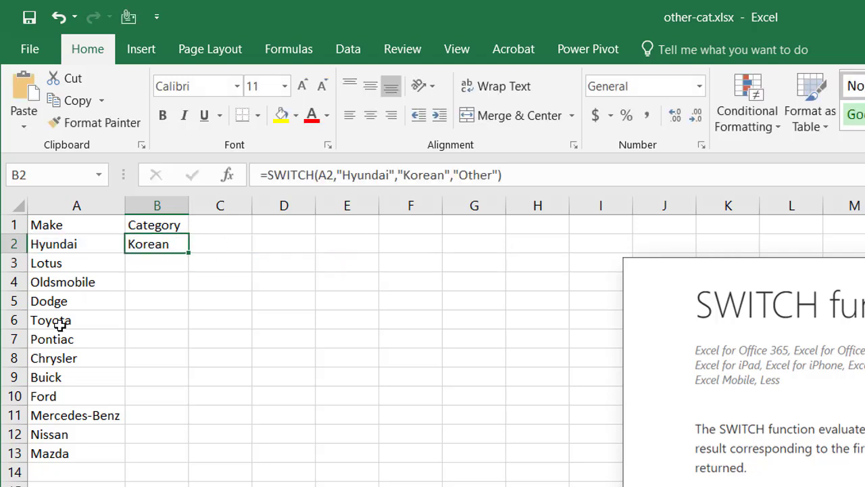
pyautogui.doubleClick(192, 252)
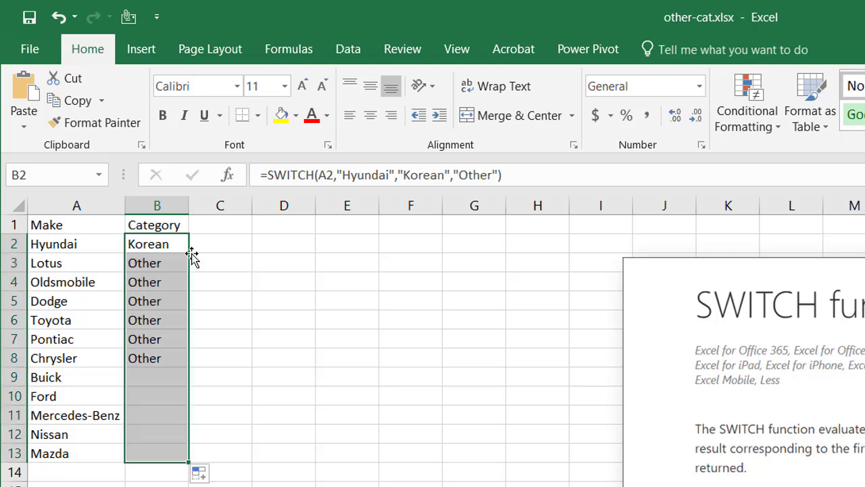
pyautogui.click(103, 356)
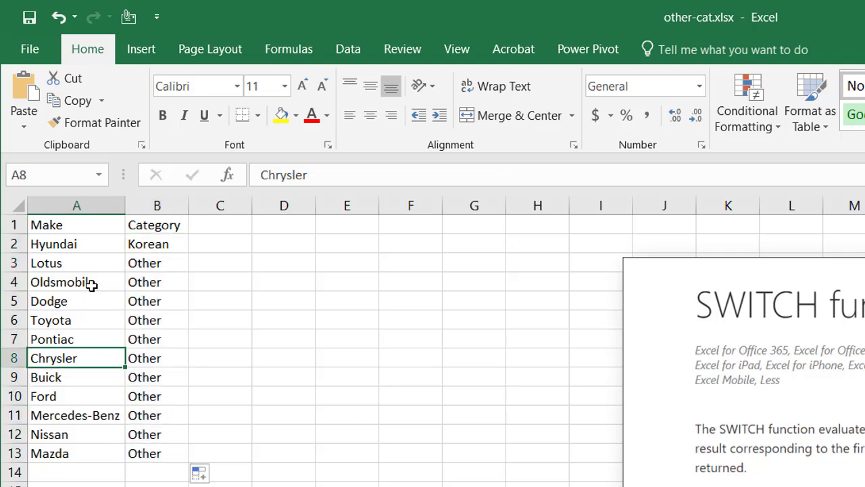
pyautogui.click(134, 265)
pyautogui.moveTo(139, 287); pyautogui.dragTo(136, 304)
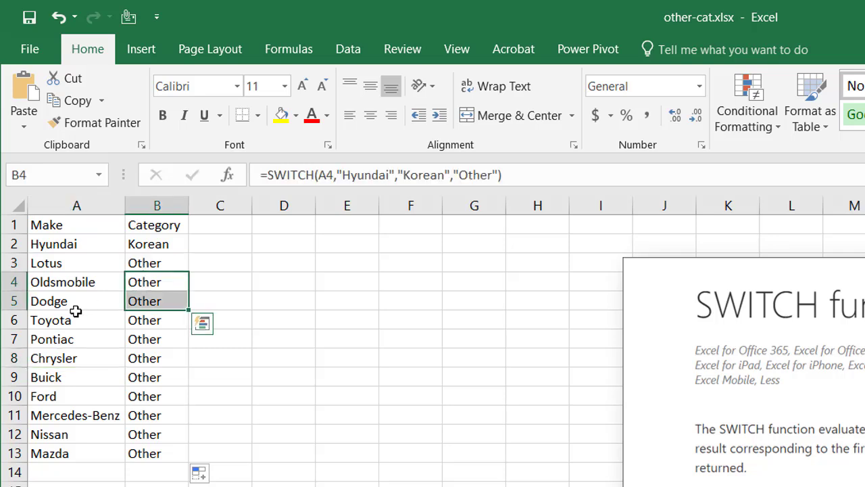
# - Move the SWITCH function picture farther from the data to free space in the sheet
pyautogui.click(78, 313)
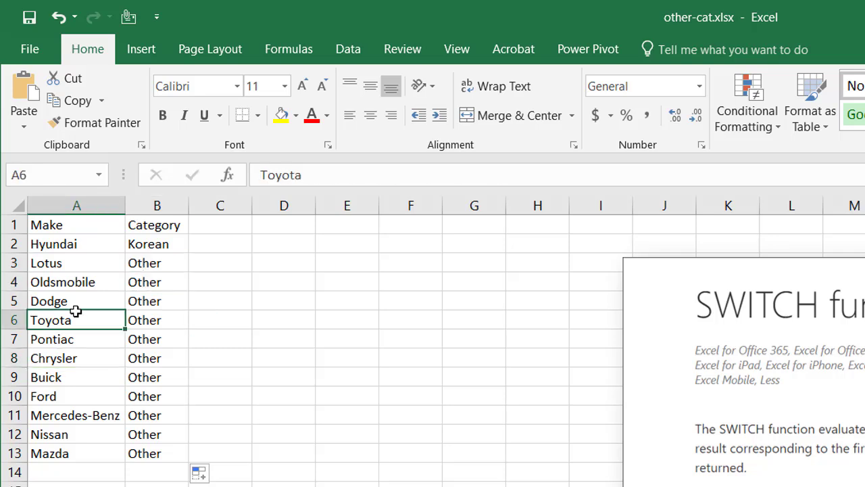
pyautogui.click(647, 318)
pyautogui.moveTo(647, 319); pyautogui.dragTo(724, 359)
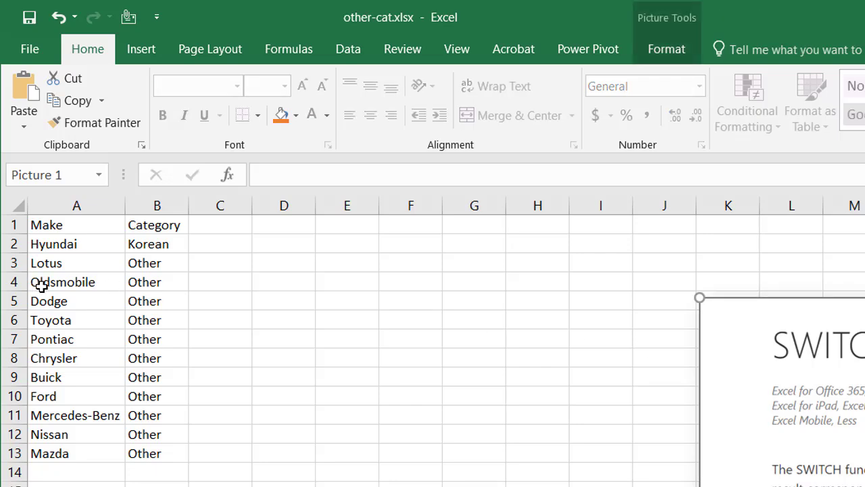
# - Create a PivotTable from Sheet1 range A1:B13 on the existing worksheet at cell E8
pyautogui.click(68, 302)
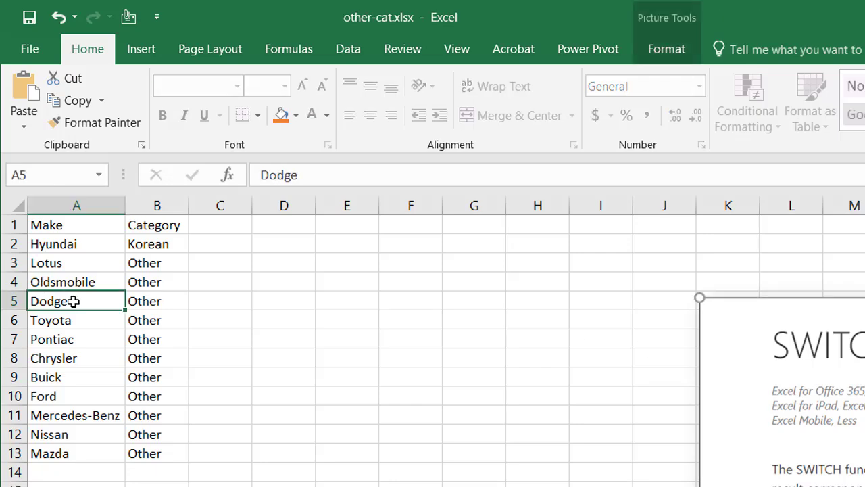
pyautogui.click(152, 51)
pyautogui.click(30, 85)
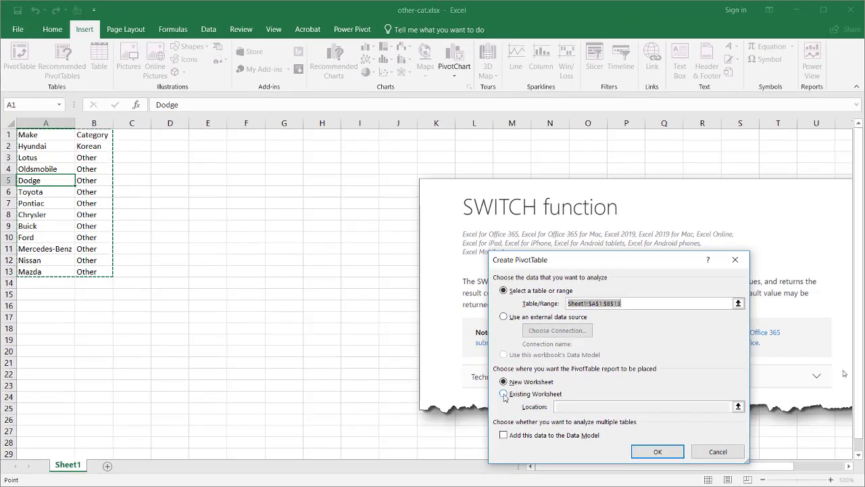
pyautogui.click(504, 394)
pyautogui.click(207, 213)
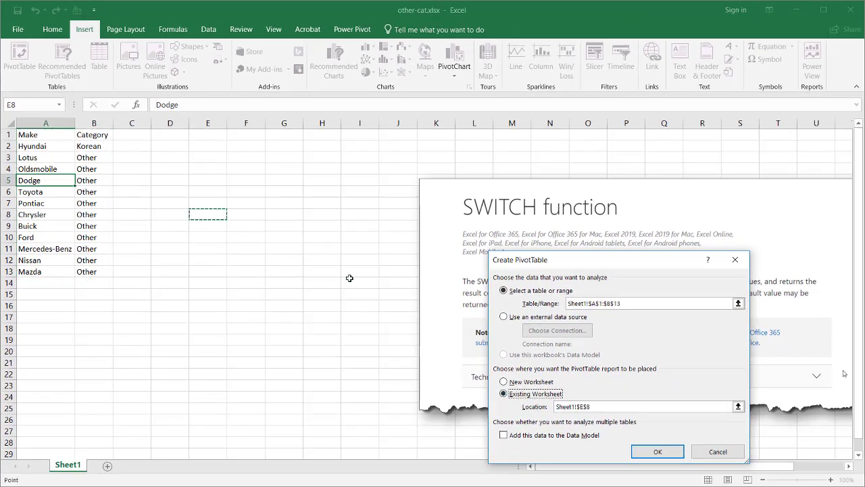
pyautogui.click(651, 451)
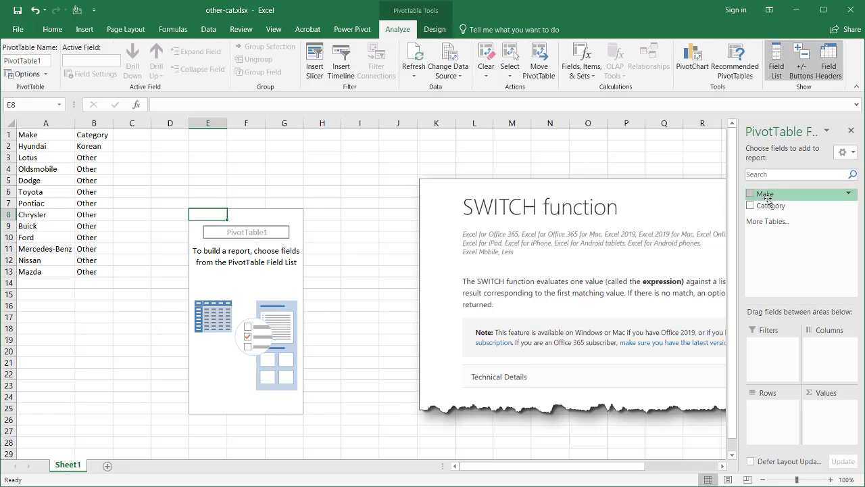
# - Build the PivotTable with Category and Make as row fields and a count of Make as values, and check the counts
pyautogui.moveTo(769, 205); pyautogui.dragTo(776, 420)
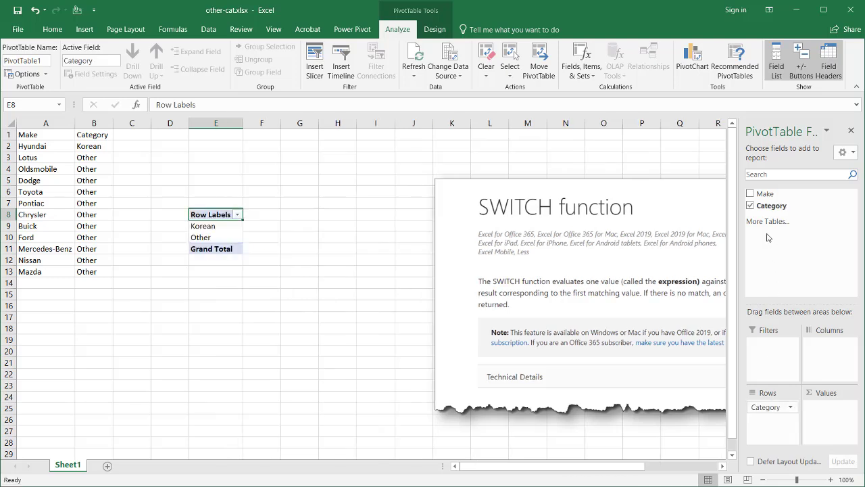
pyautogui.moveTo(759, 193); pyautogui.dragTo(788, 441)
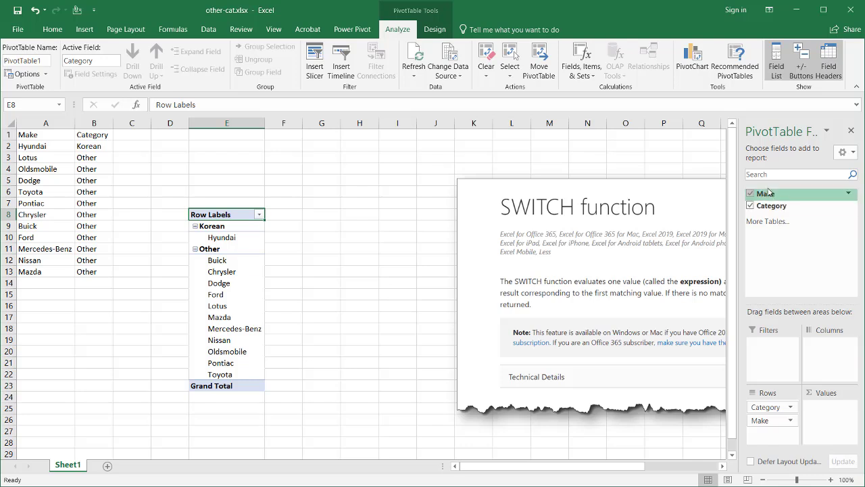
pyautogui.moveTo(765, 195); pyautogui.dragTo(825, 409)
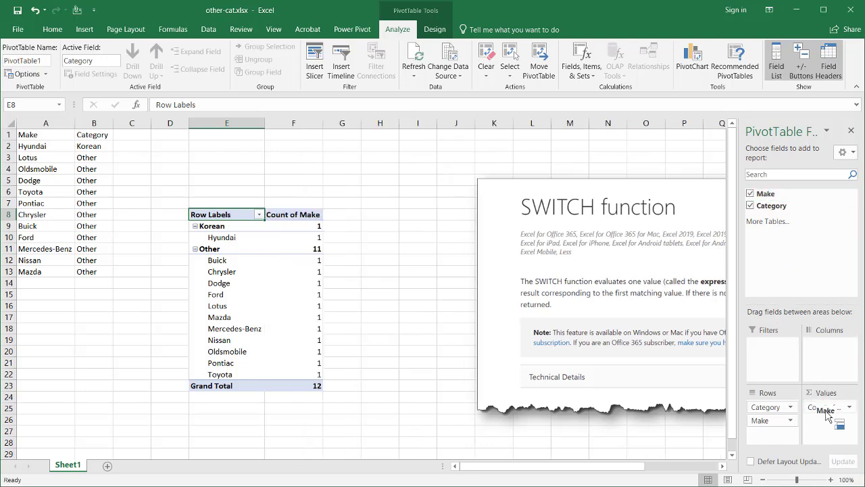
pyautogui.click(315, 238)
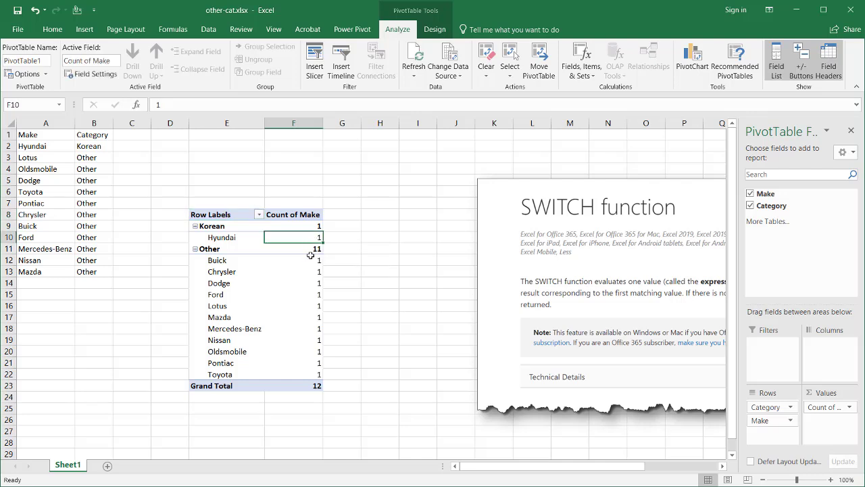
pyautogui.click(308, 249)
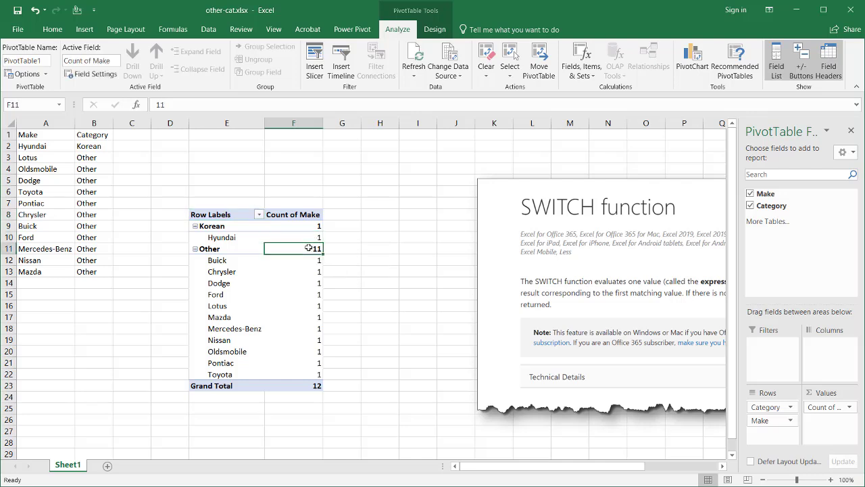
# - Copy the text Mercedes-Benz from inside cell A11
pyautogui.click(95, 146)
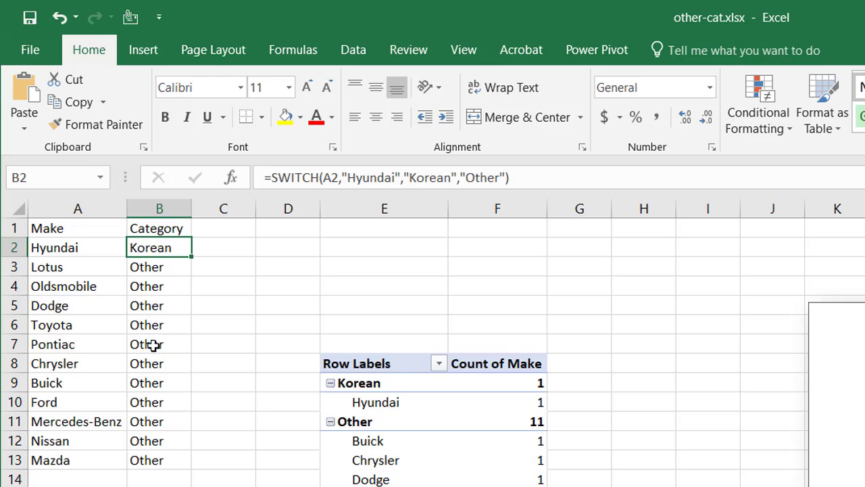
pyautogui.click(63, 422)
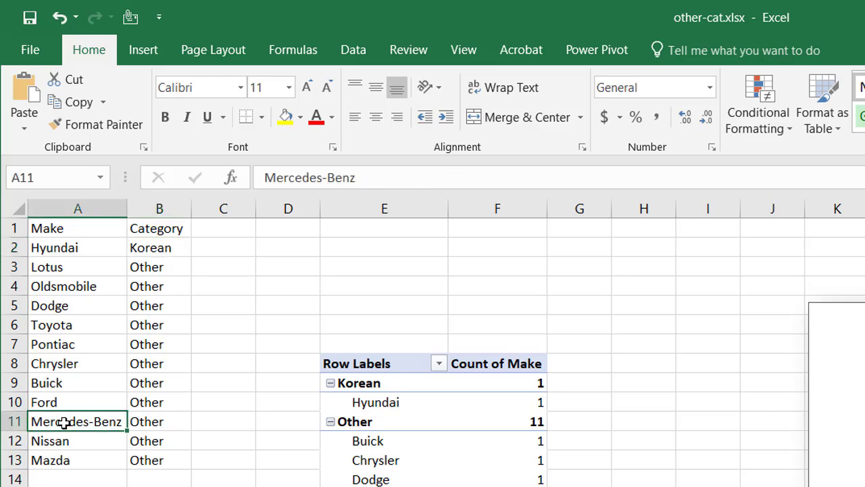
pyautogui.moveTo(357, 177); pyautogui.dragTo(229, 171)
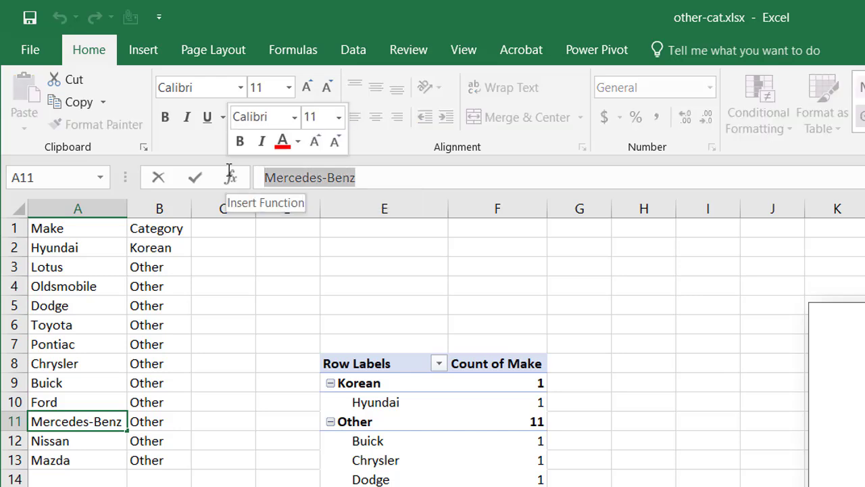
pyautogui.hotkey('ctrl', 'c')
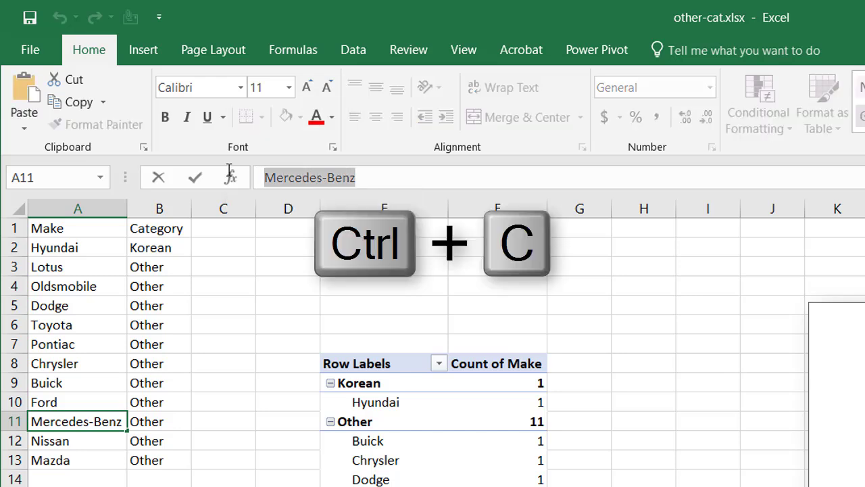
# - Leave cell A11 unchanged and remove the "Other" default and closing parenthesis from the SWITCH formula in B2
pyautogui.press('Escape')
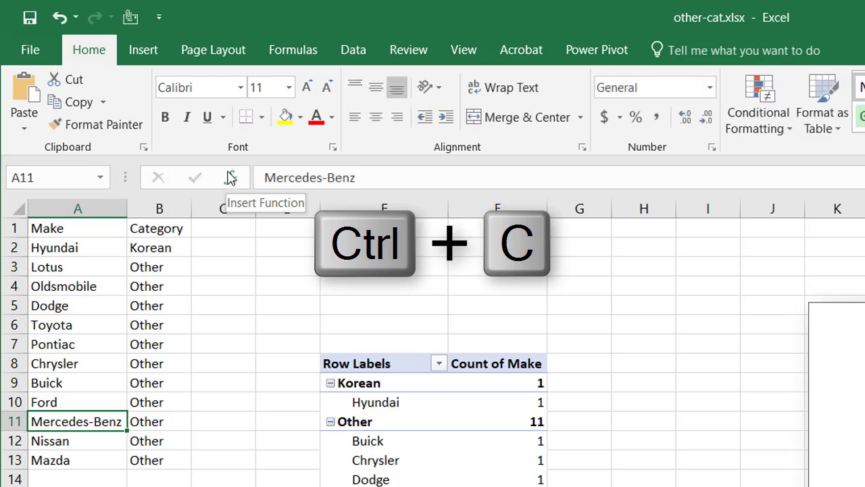
pyautogui.click(167, 252)
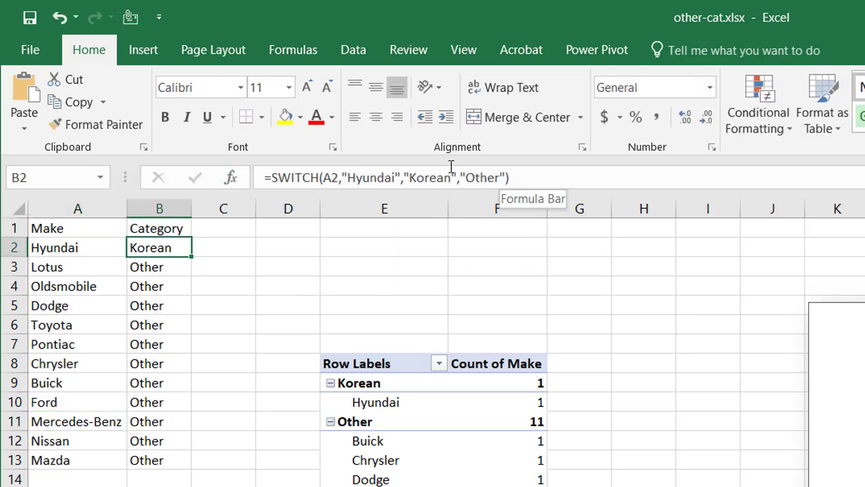
pyautogui.click(518, 178)
pyautogui.press('BackSpace')
pyautogui.press('BackSpace')
pyautogui.press('BackSpace')
pyautogui.press('BackSpace')
pyautogui.press('BackSpace')
pyautogui.press('BackSpace')
pyautogui.press('BackSpace')
pyautogui.press('BackSpace')
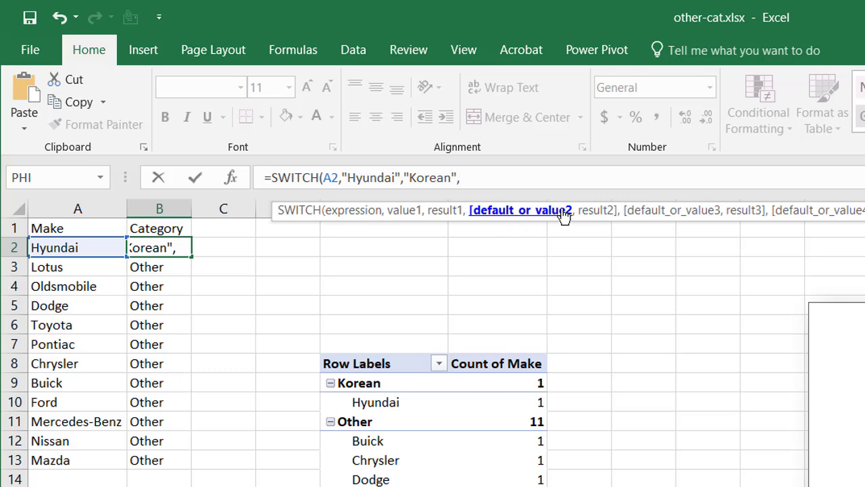
# - Extend the SWITCH formula in B2 with the copied "Mercedes-Benz" as second value, "German" as its result and "Other" as default
pyautogui.write('"')
pyautogui.hotkey('ctrl', 'v')
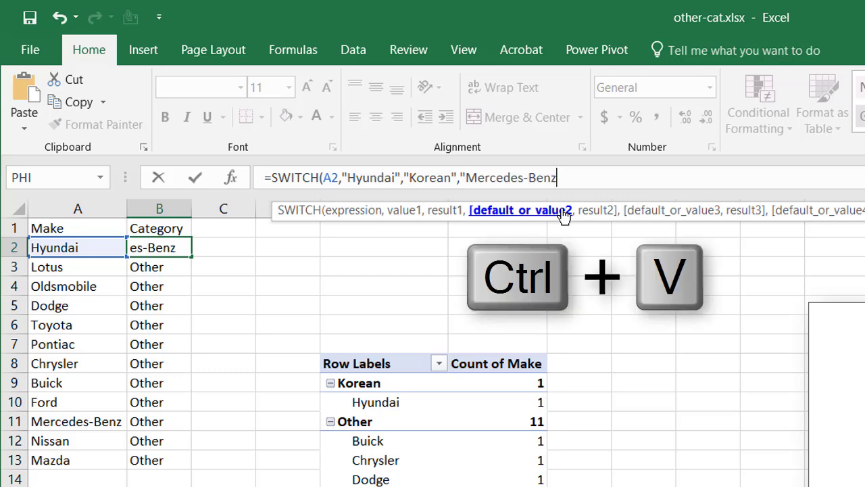
pyautogui.write('"')
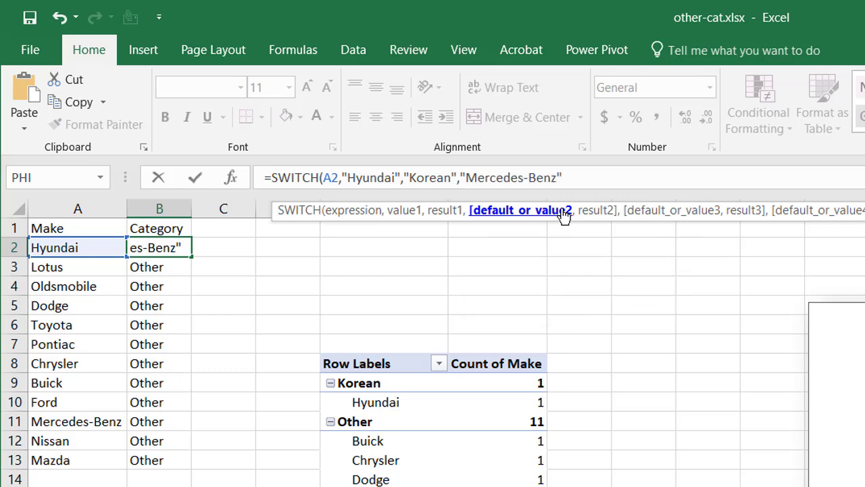
pyautogui.write(',')
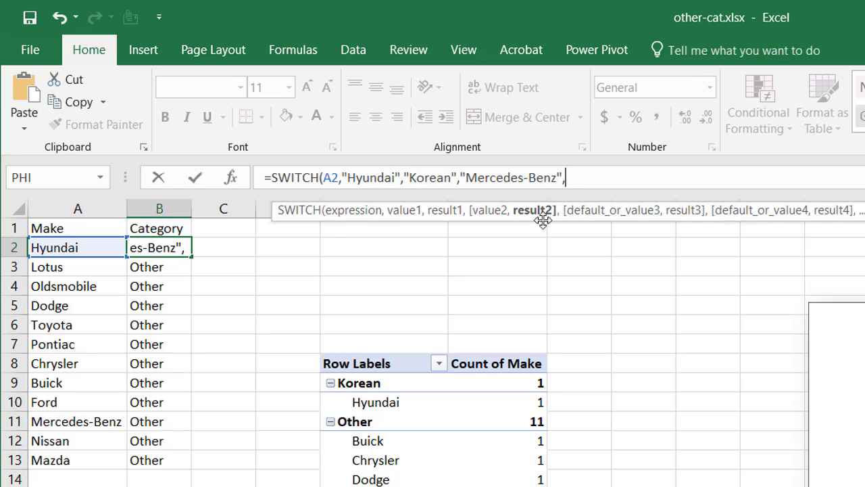
pyautogui.write('"')
pyautogui.write('Ger')
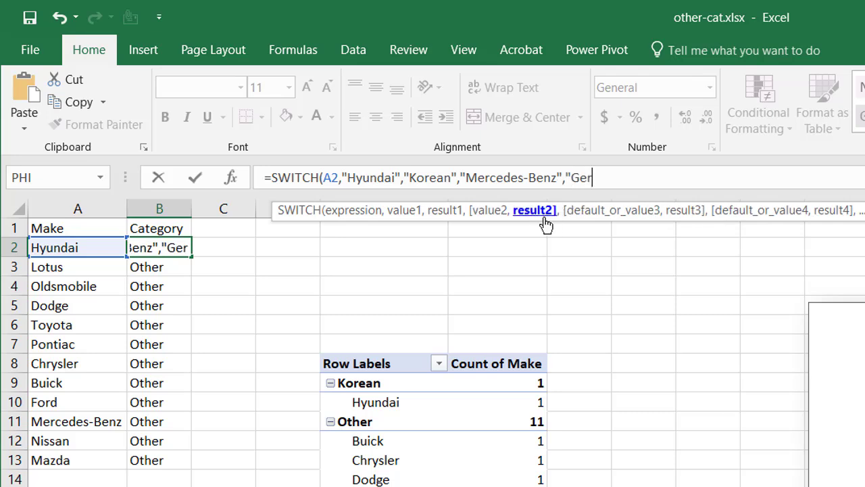
pyautogui.write('man",')
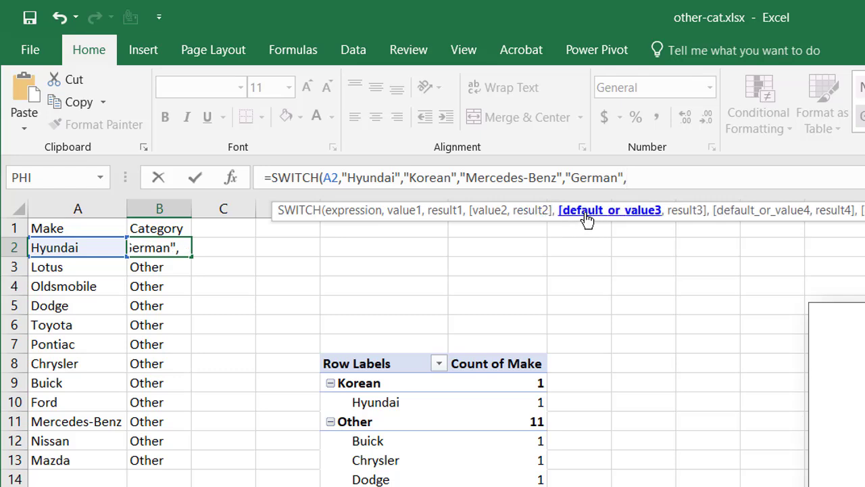
pyautogui.write('"Other"')
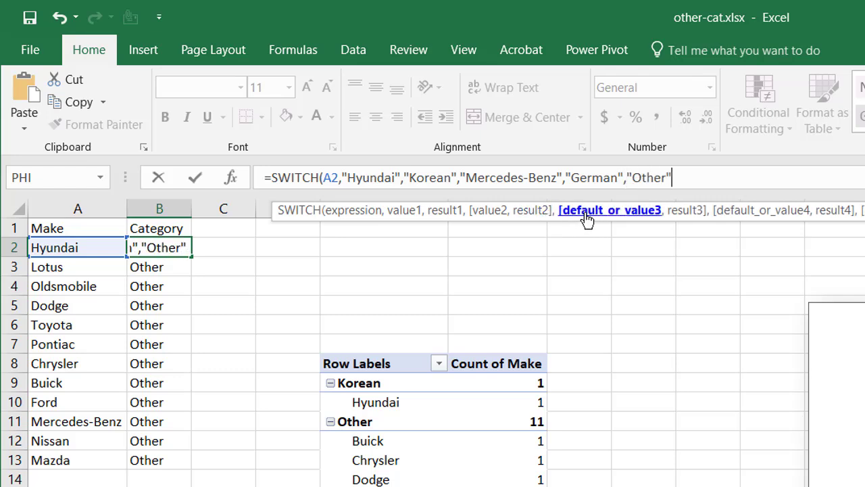
pyautogui.write(')')
pyautogui.press('Return')
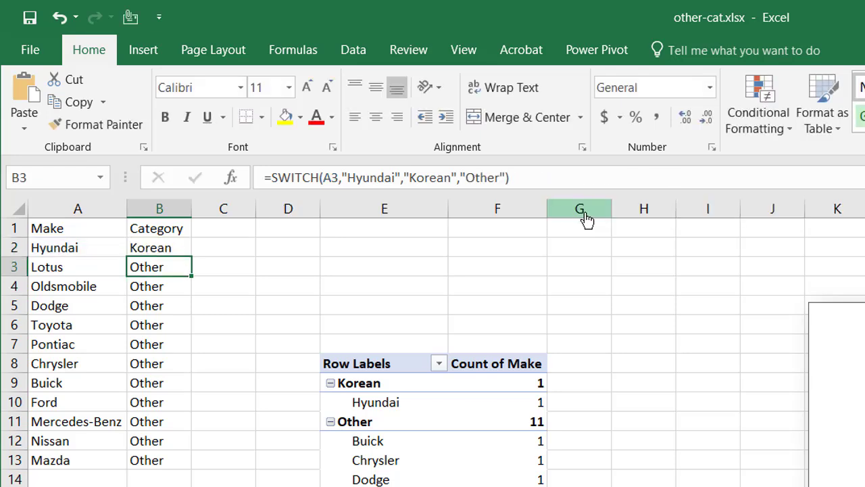
# - Fill the B2 formula down the Category column to B13 and check the Mercedes-Benz row
pyautogui.click(168, 247)
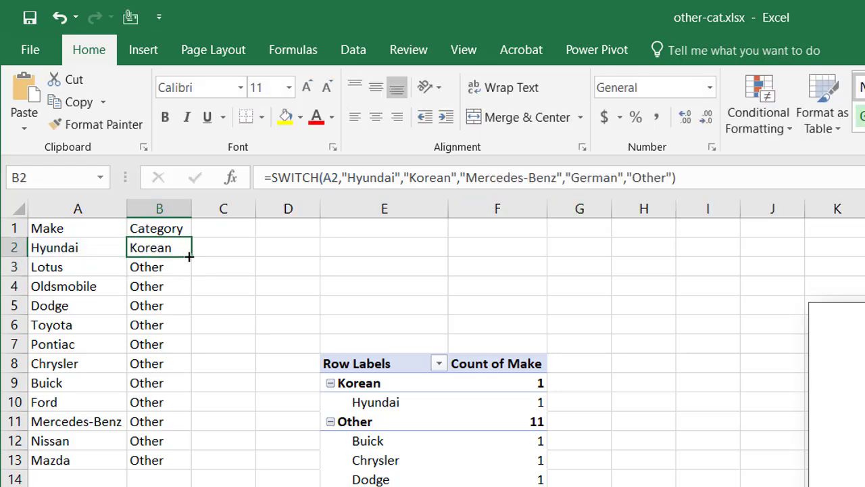
pyautogui.doubleClick(190, 256)
pyautogui.click(147, 418)
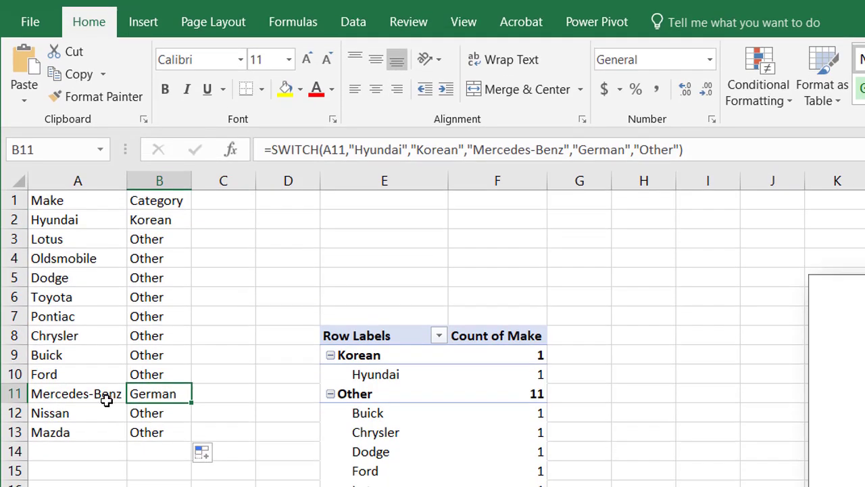
pyautogui.click(106, 400)
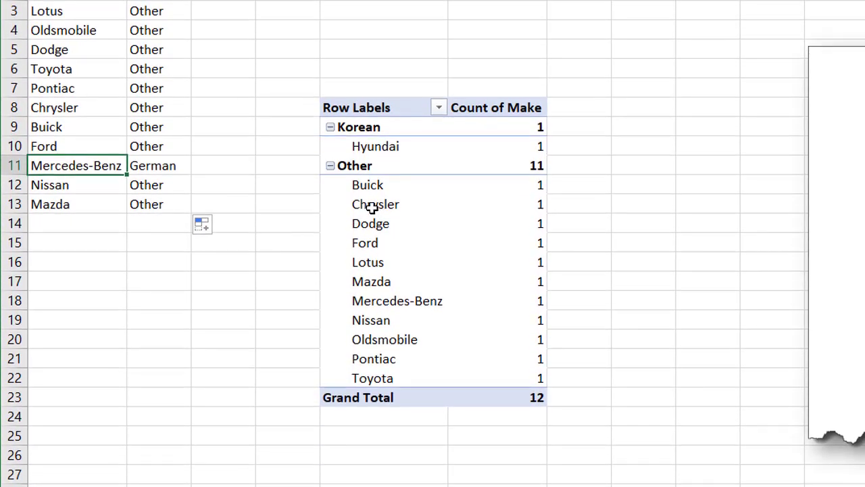
# - Refresh the PivotTable and check the German category in it
pyautogui.click(372, 207)
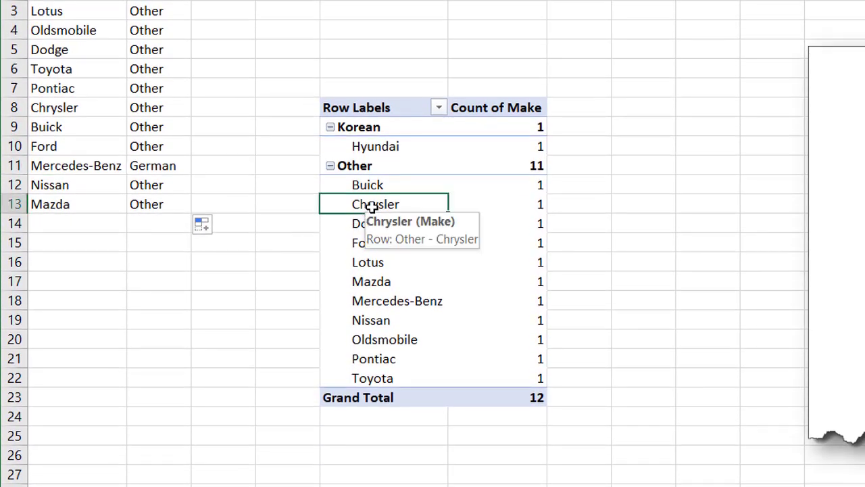
pyautogui.rightClick(374, 209)
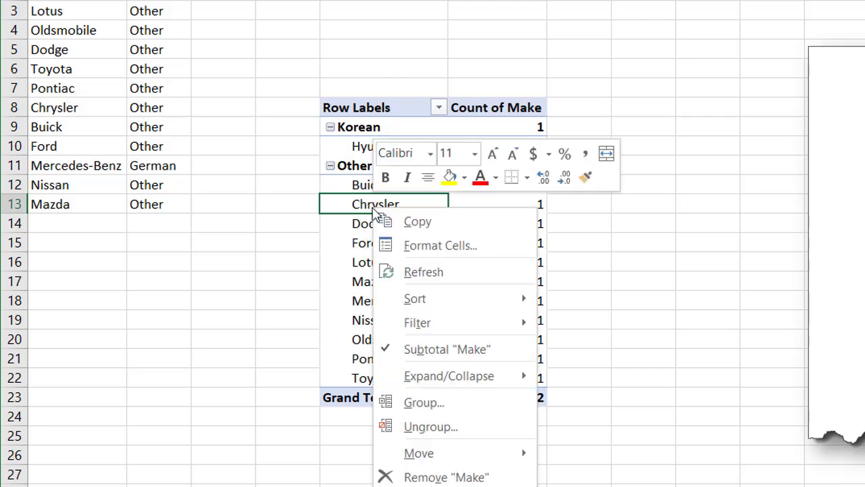
pyautogui.click(456, 274)
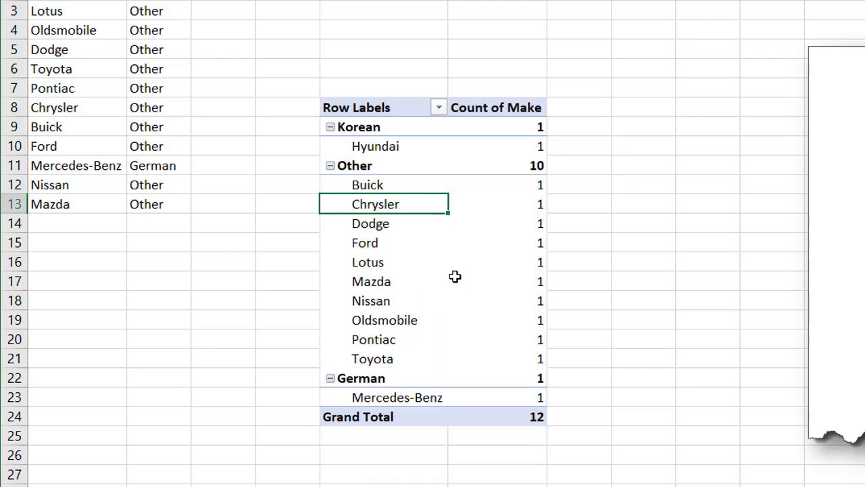
pyautogui.click(489, 380)
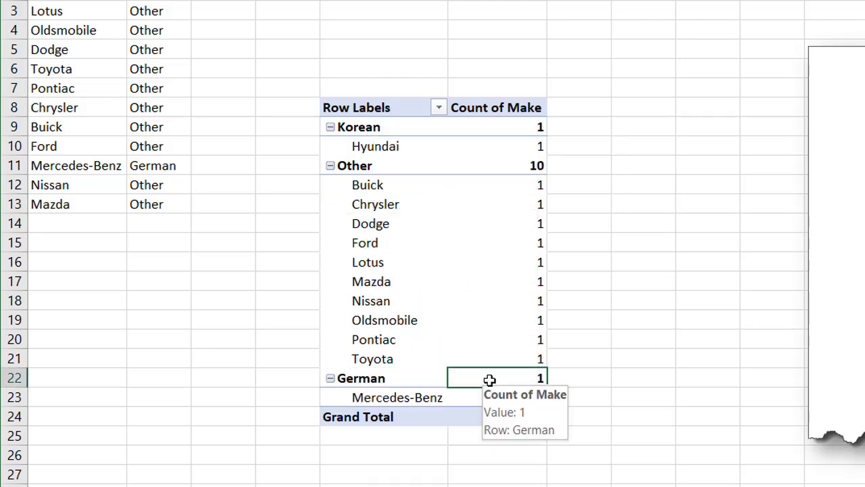
pyautogui.click(401, 372)
# - Change the PivotTable's report layout to Tabular Form and check the Category and Make column headings
pyautogui.click(378, 109)
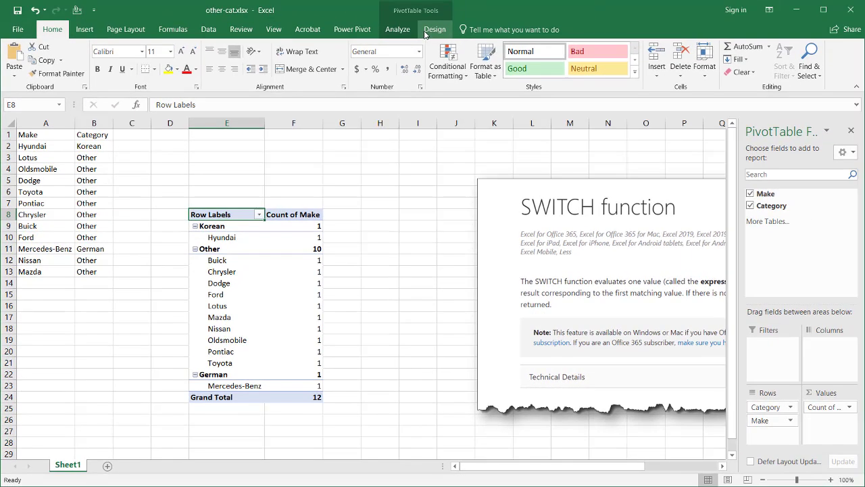
pyautogui.click(424, 30)
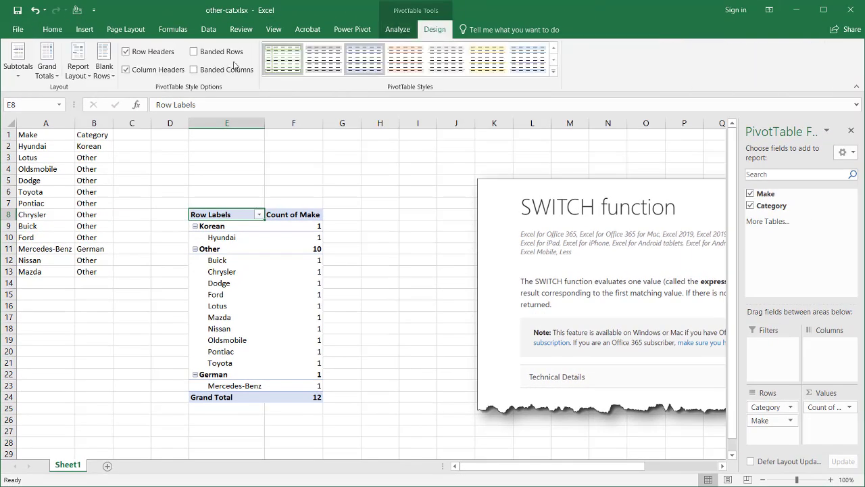
pyautogui.click(414, 30)
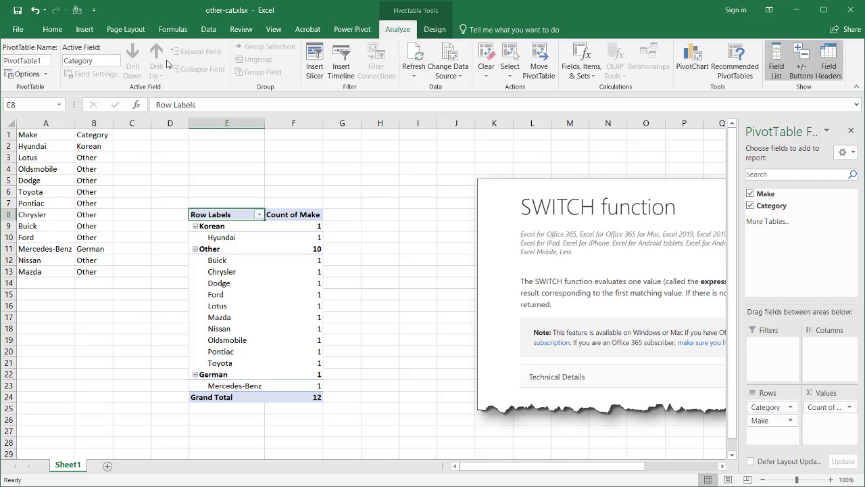
pyautogui.click(435, 30)
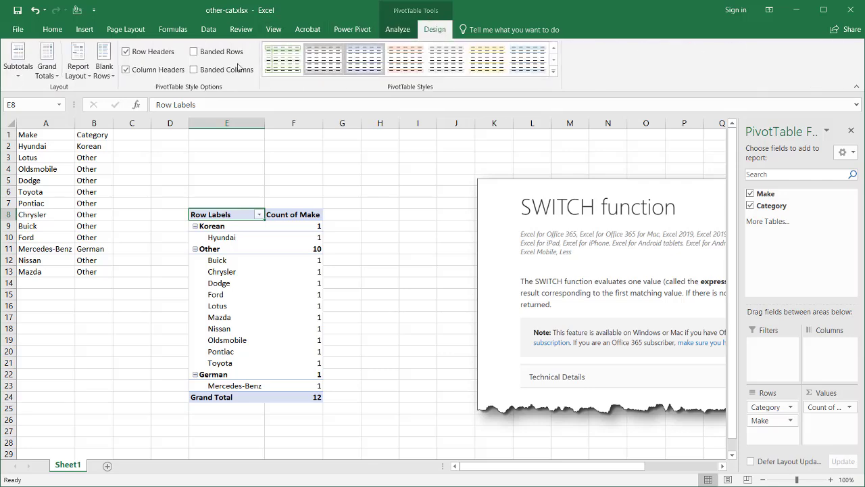
pyautogui.click(79, 68)
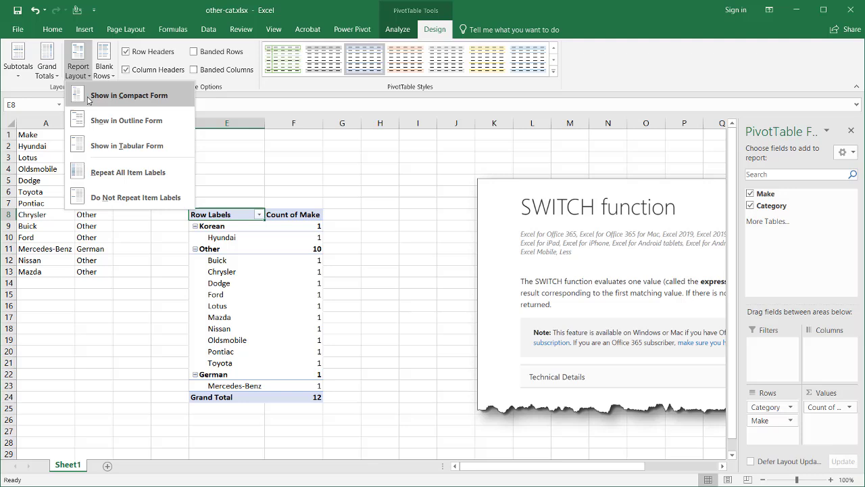
pyautogui.click(101, 145)
pyautogui.click(245, 209)
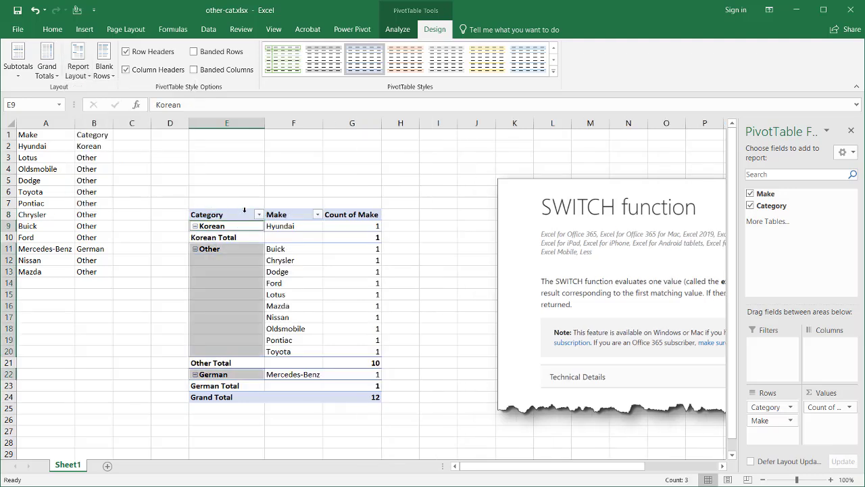
pyautogui.click(278, 215)
pyautogui.click(247, 214)
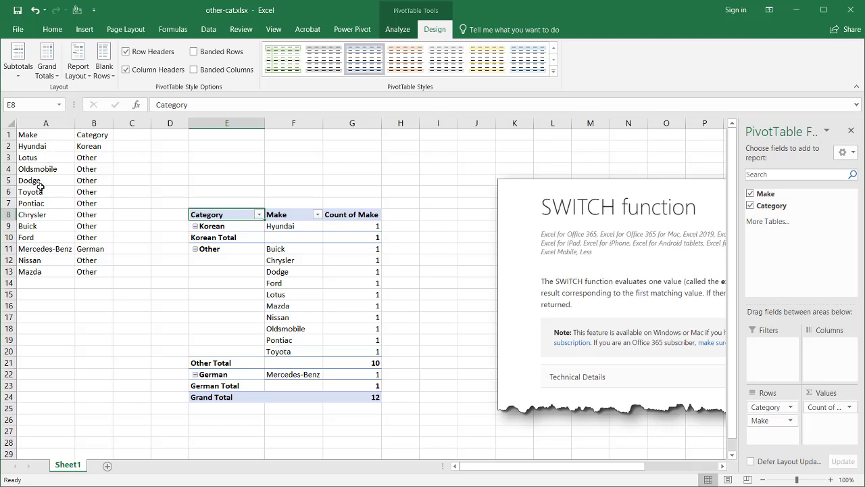
# - Close the PivotTable field list and move the SWITCH function picture closer to the PivotTable
pyautogui.click(851, 133)
pyautogui.click(751, 181)
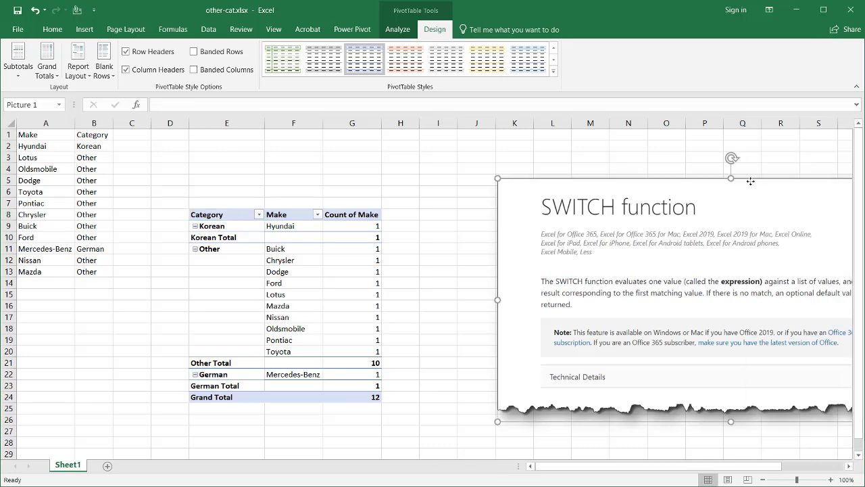
pyautogui.moveTo(750, 181); pyautogui.dragTo(671, 166)
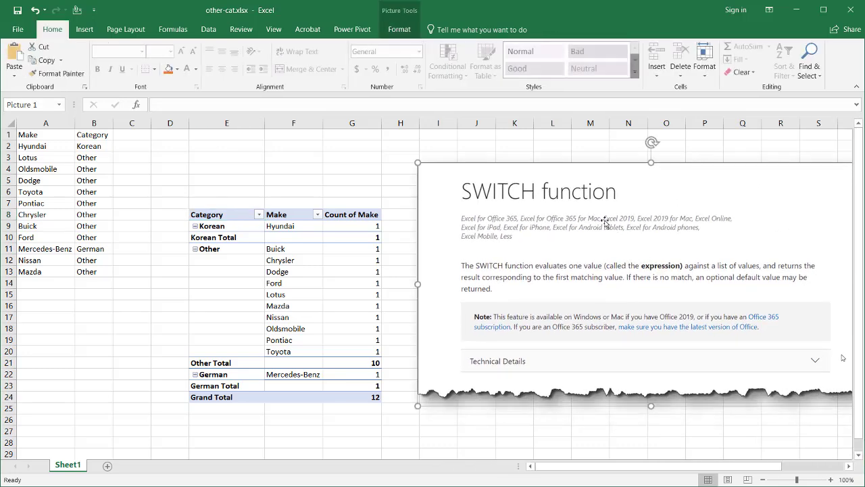